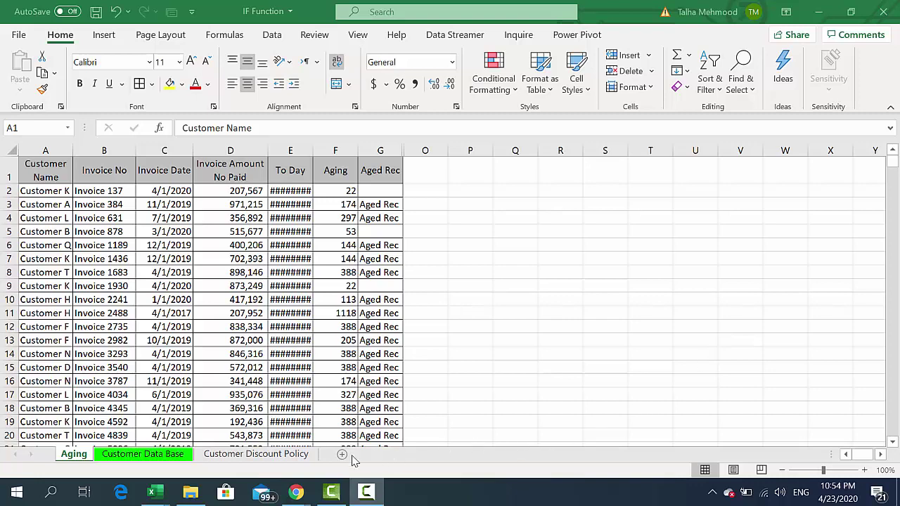
- Add a blank Sheet1 after Customer Discount Policy and glance at the Data Validation workbook
click(288, 454)
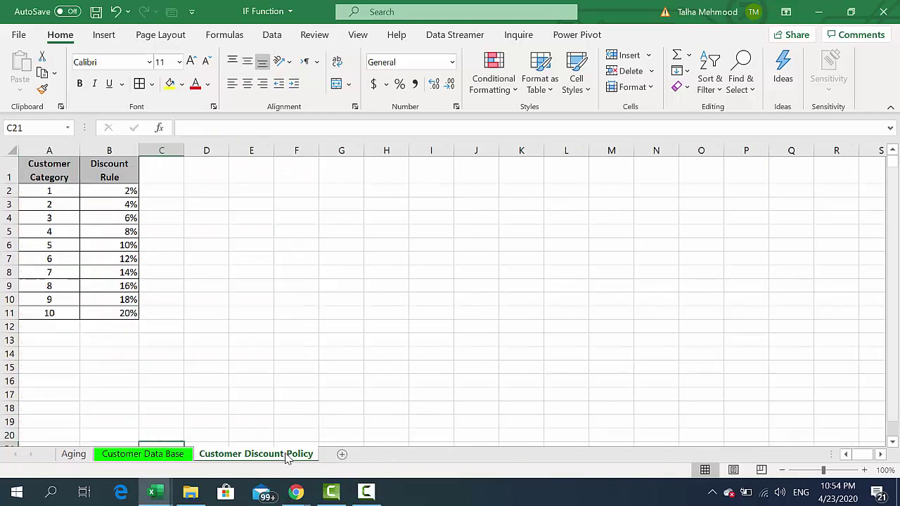
click(343, 456)
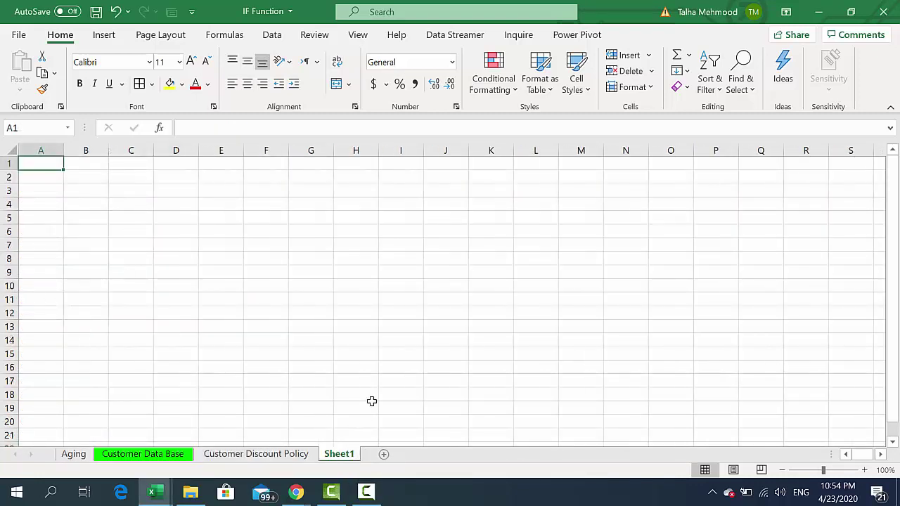
click(166, 493)
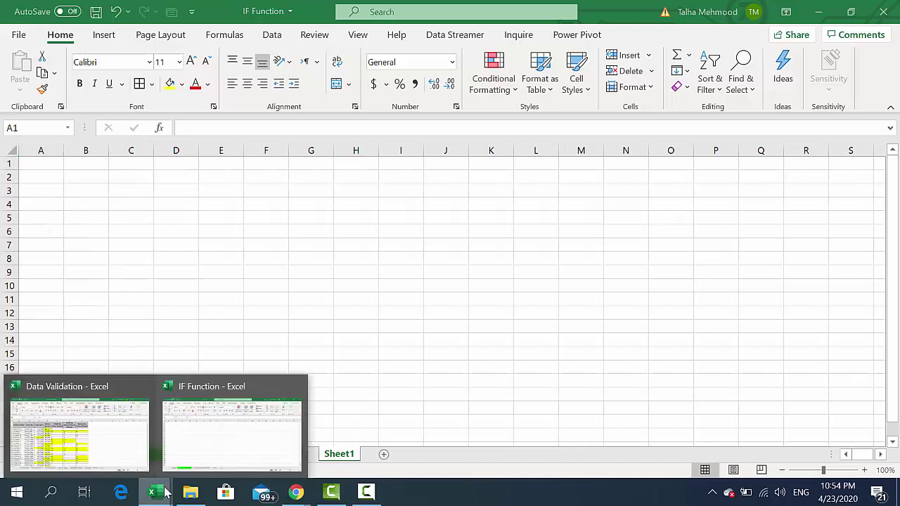
click(92, 447)
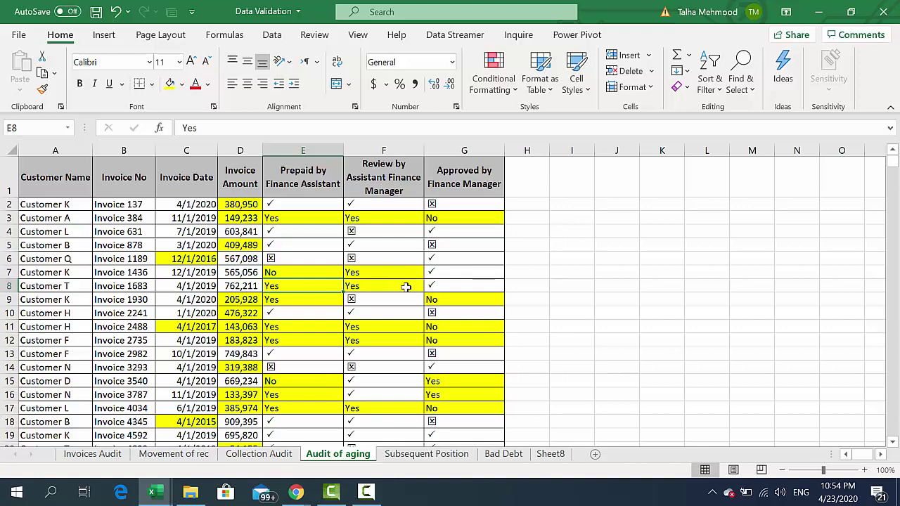
key(alt+Tab)
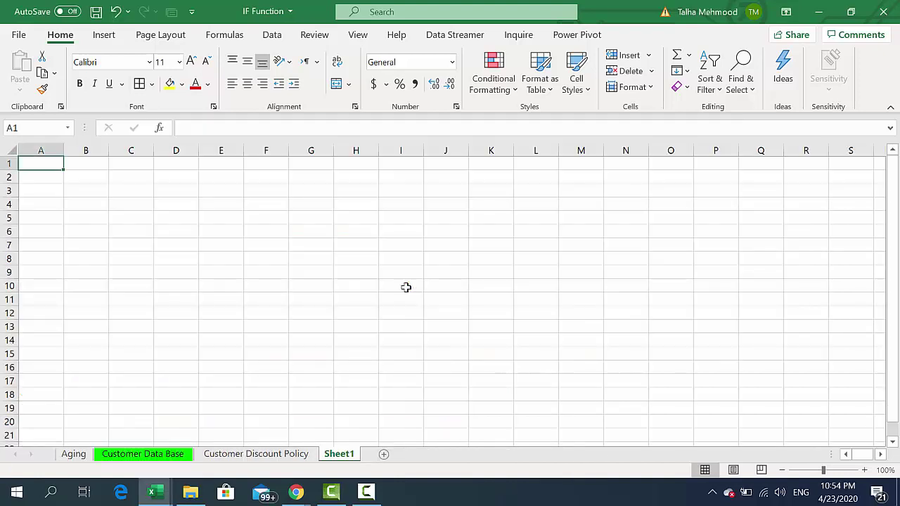
- Delete the blank Sheet1 and return to the Aging sheet
right_click(346, 456)
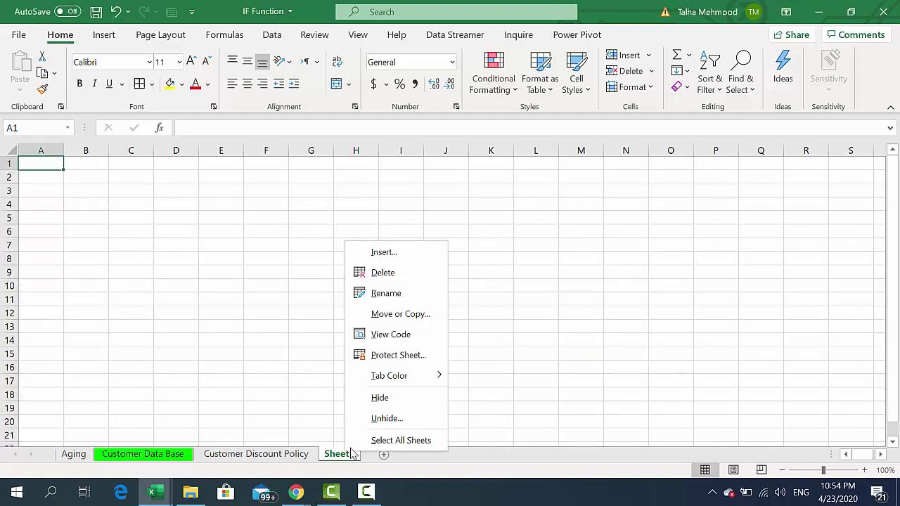
click(401, 280)
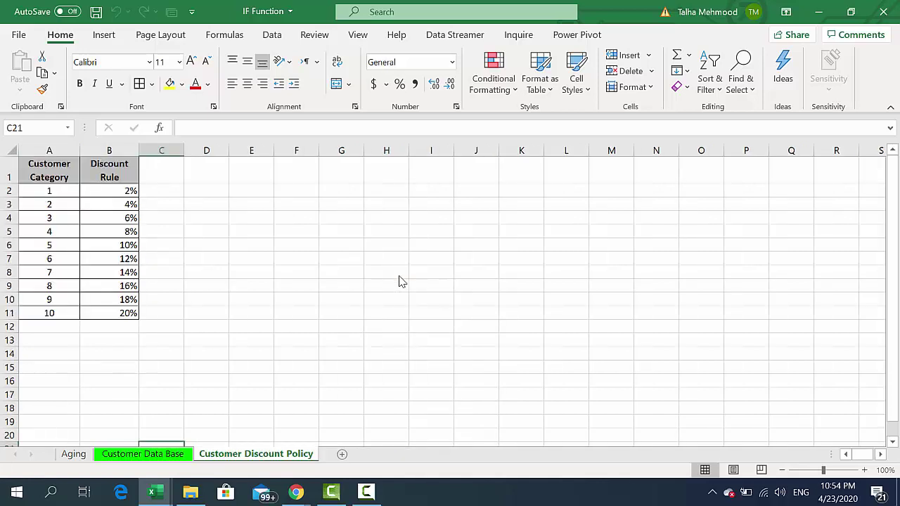
click(72, 455)
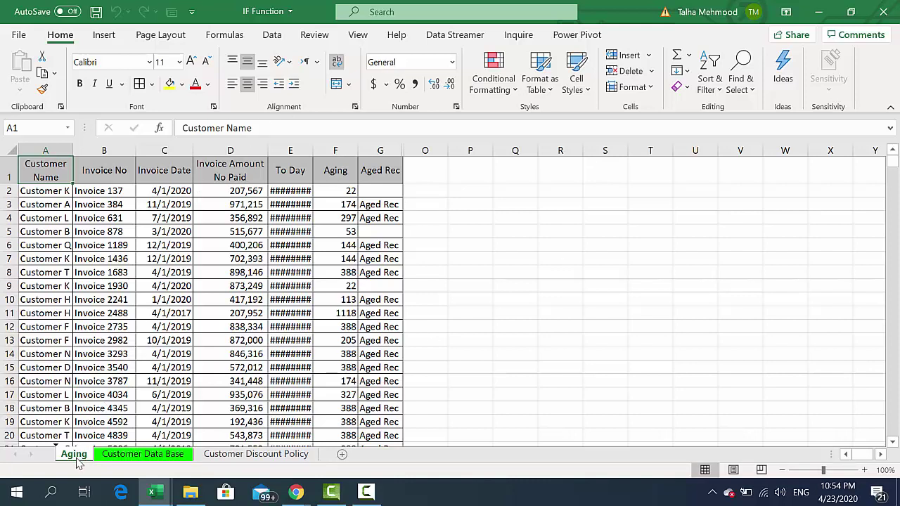
- Move the Aging sheet to the end, after Customer Discount Policy
drag(78, 462, 331, 459)
drag(330, 459, 330, 459)
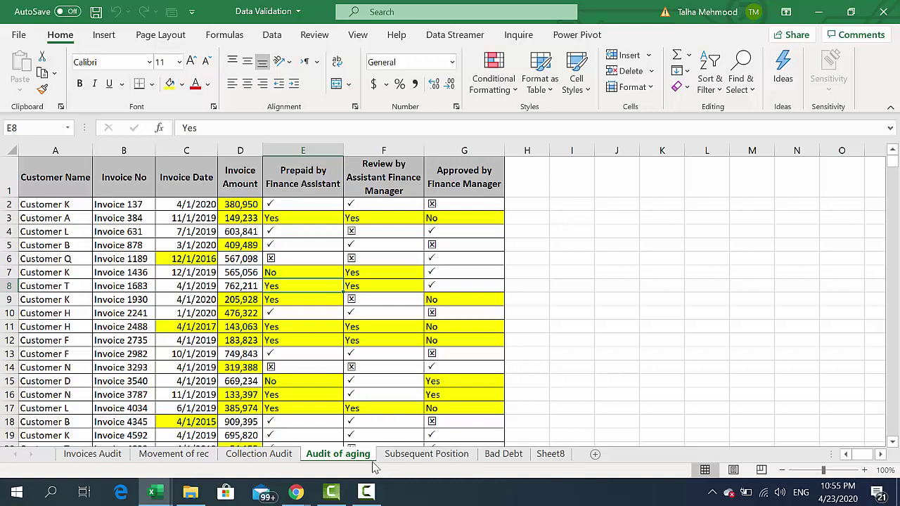
- Try selecting Subsequent Position and Collection Audit, then return to Audit of aging alone
ctrl+click(396, 459)
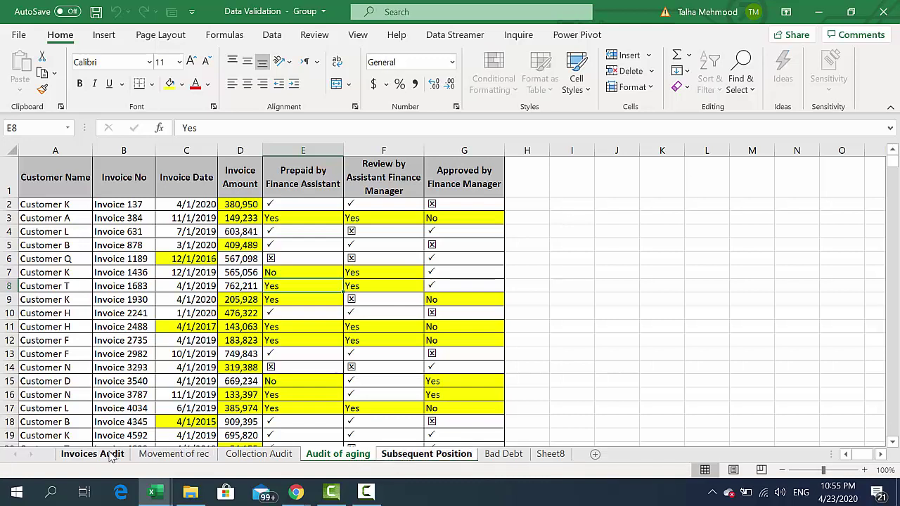
ctrl+click(287, 463)
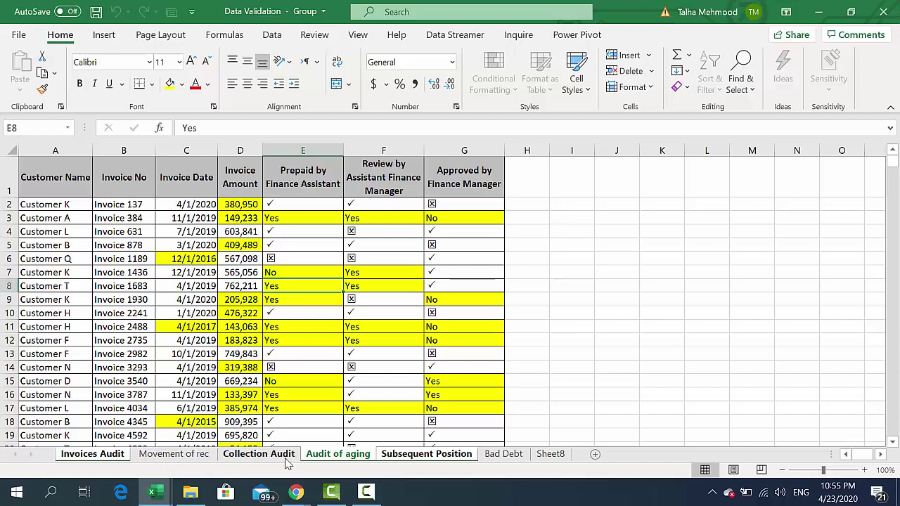
click(287, 458)
click(323, 460)
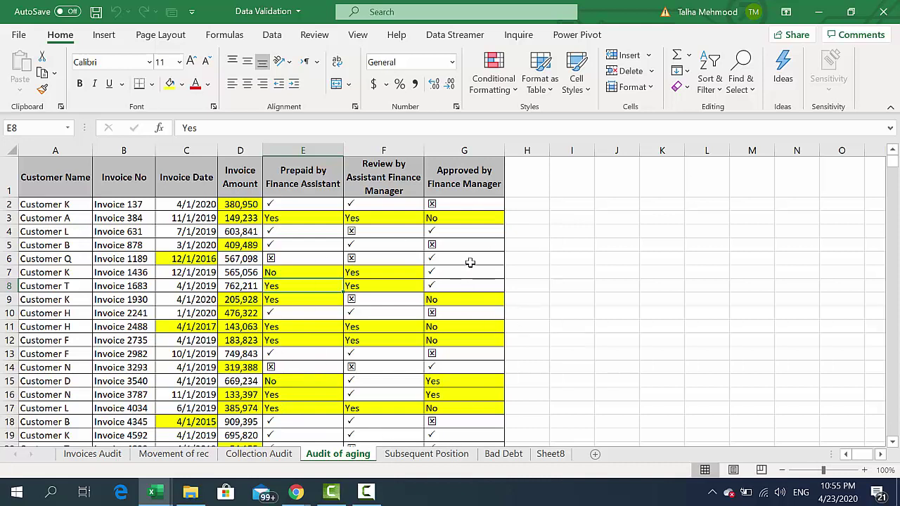
- Inspect the check marks in cells G8 to F10, then add Subsequent Position to the group
click(538, 247)
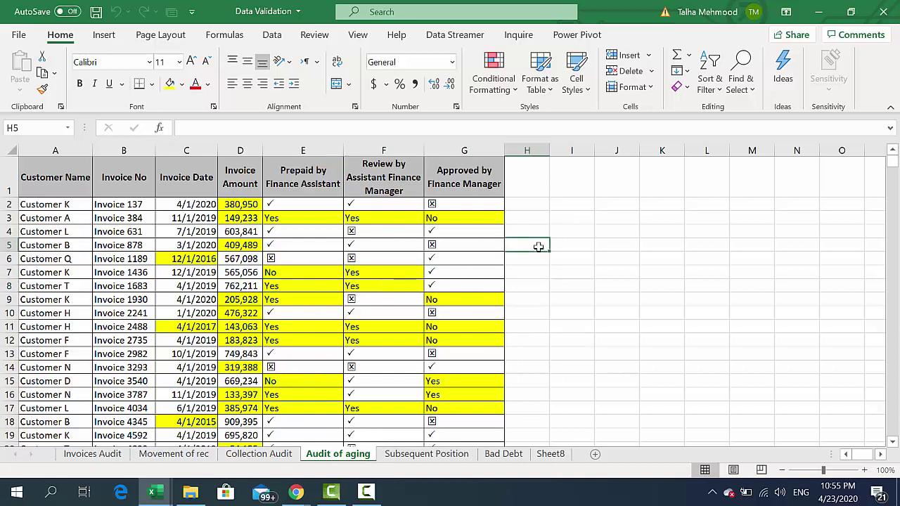
click(482, 287)
key(Left)
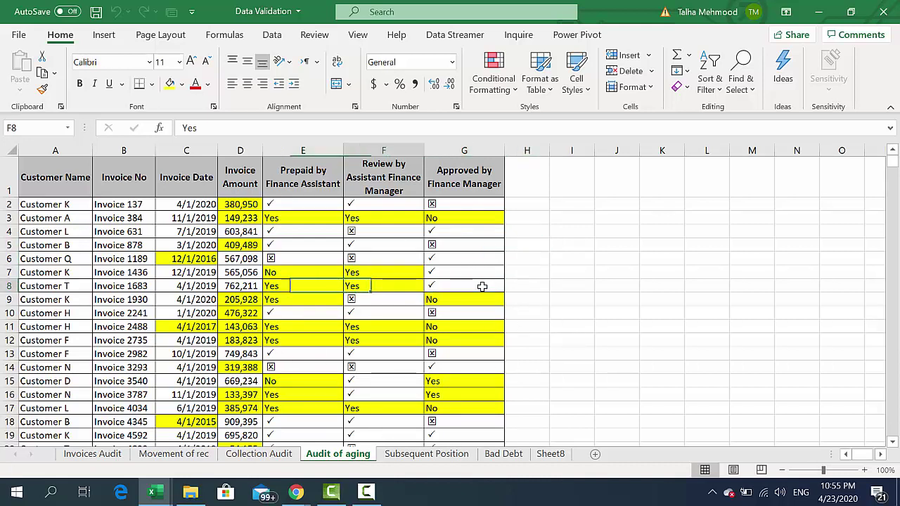
key(Right)
key(Down)
key(Left)
key(Down)
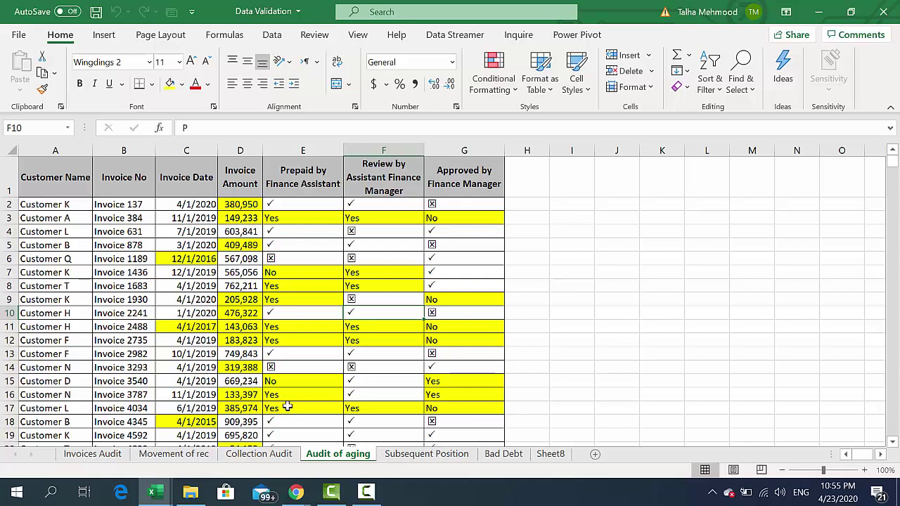
ctrl+click(418, 455)
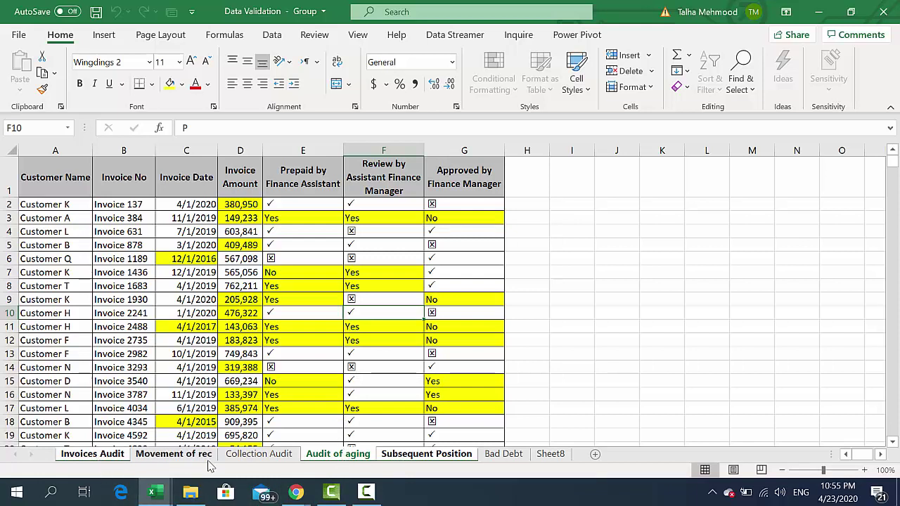
- Copy the grouped sheets to the end of IF Function.xlsx with Create a copy checked
right_click(344, 459)
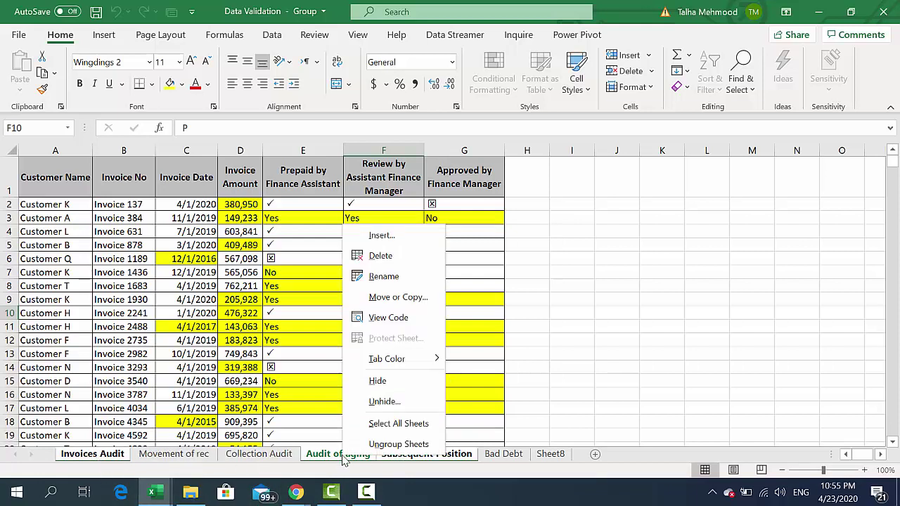
click(398, 298)
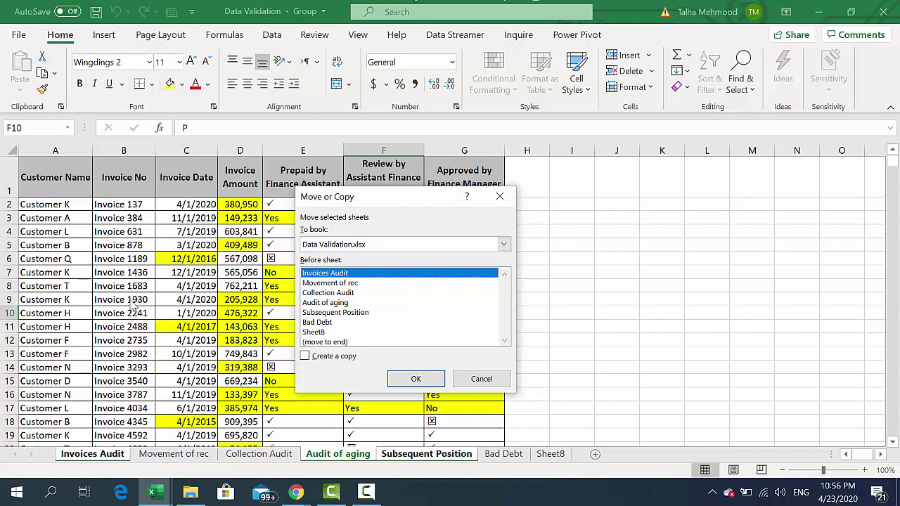
click(504, 245)
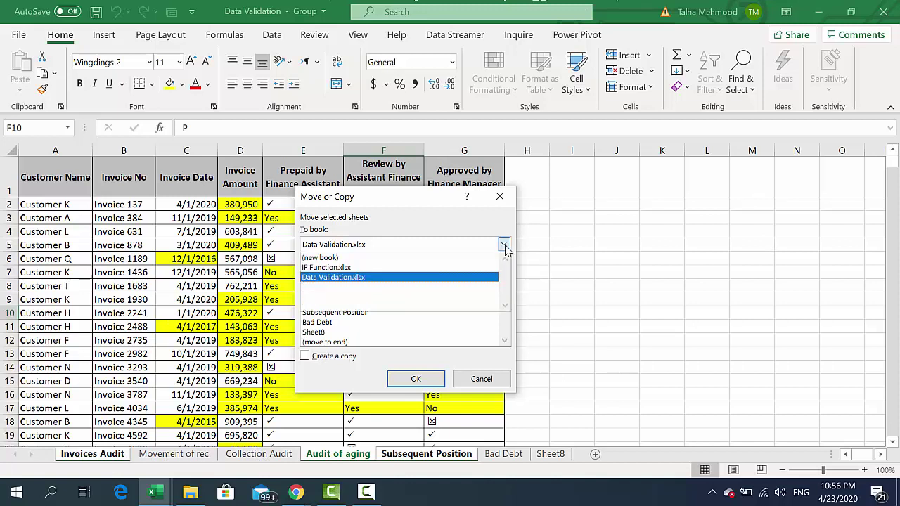
click(383, 269)
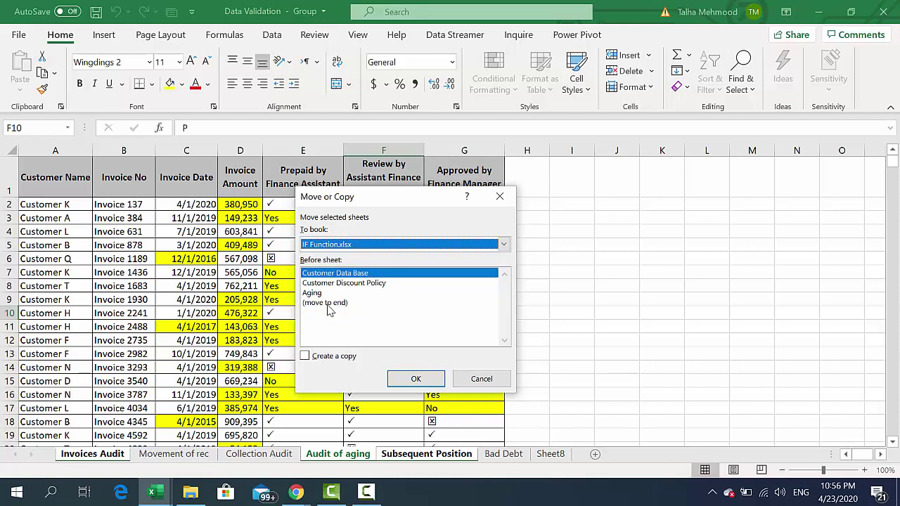
click(305, 357)
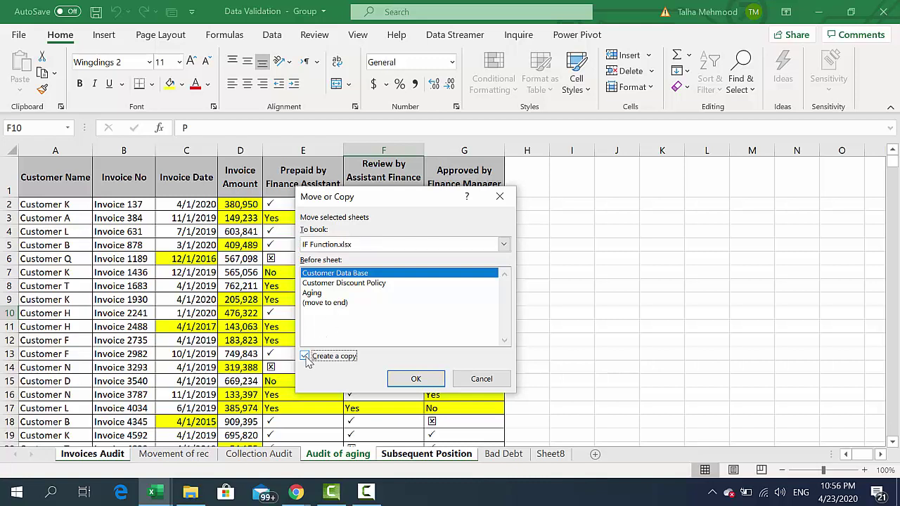
click(305, 357)
click(305, 356)
click(332, 303)
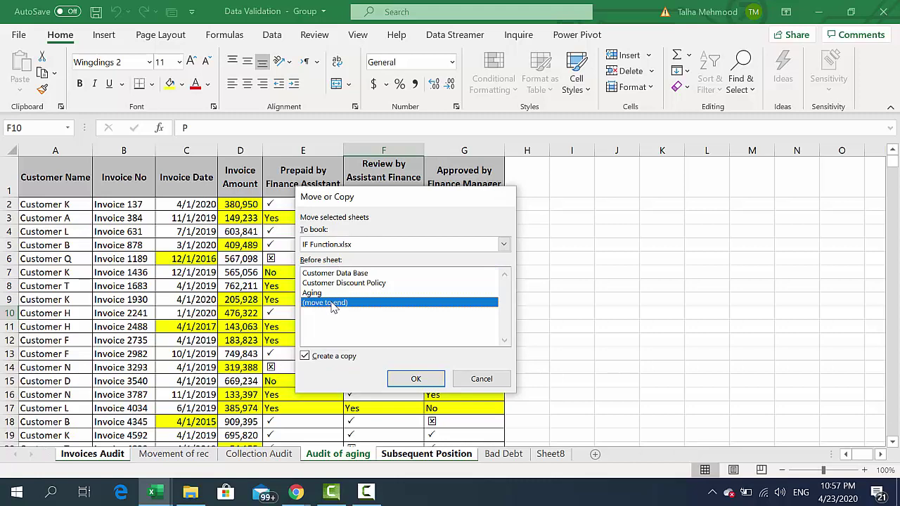
key(Return)
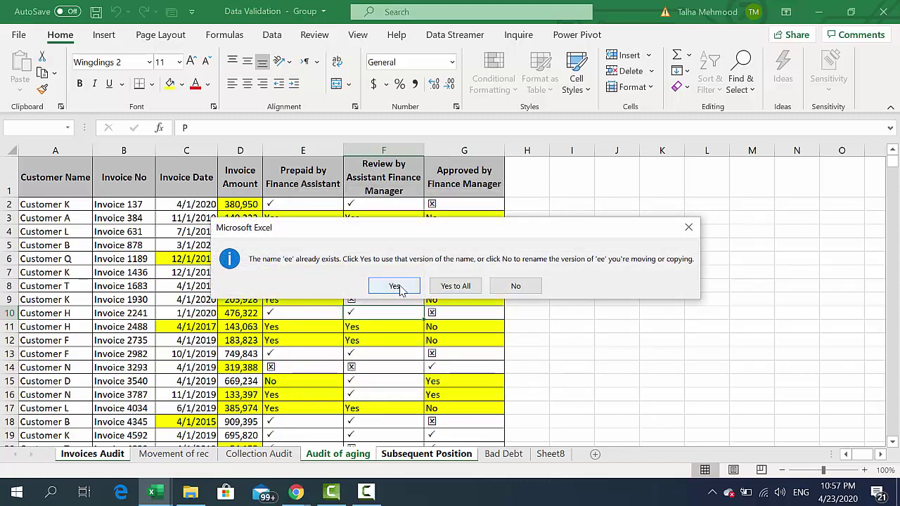
- Answer Yes to All for the name conflict and step through the copied sheets
click(469, 293)
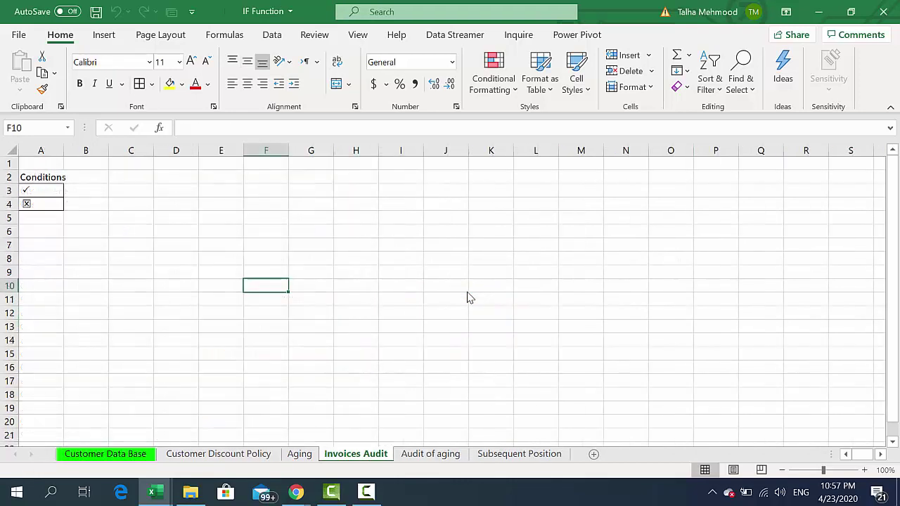
key(ctrl+Page_Up)
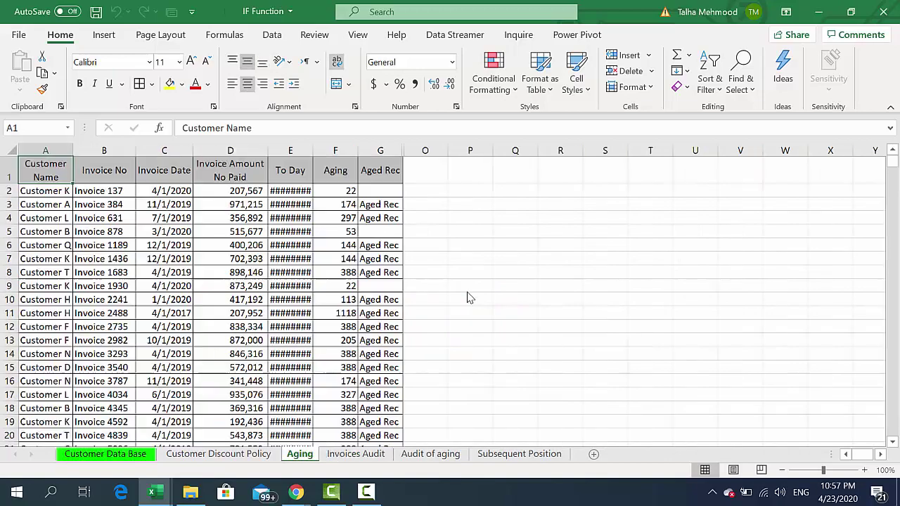
key(ctrl+Page_Down)
key(ctrl+Page_Down)
key(ctrl+Page_Down)
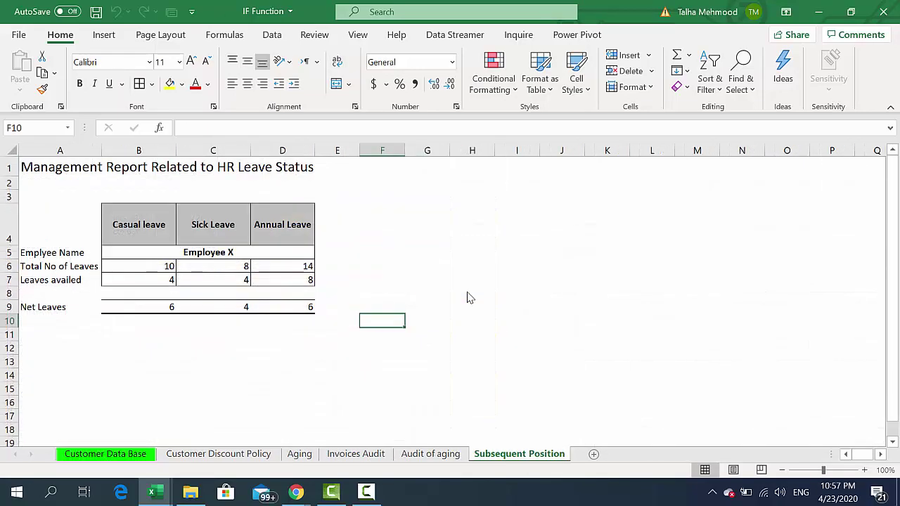
key(ctrl+Page_Up)
key(ctrl+Page_Up)
key(ctrl+Page_Up)
key(ctrl+Page_Up)
key(ctrl+Page_Down)
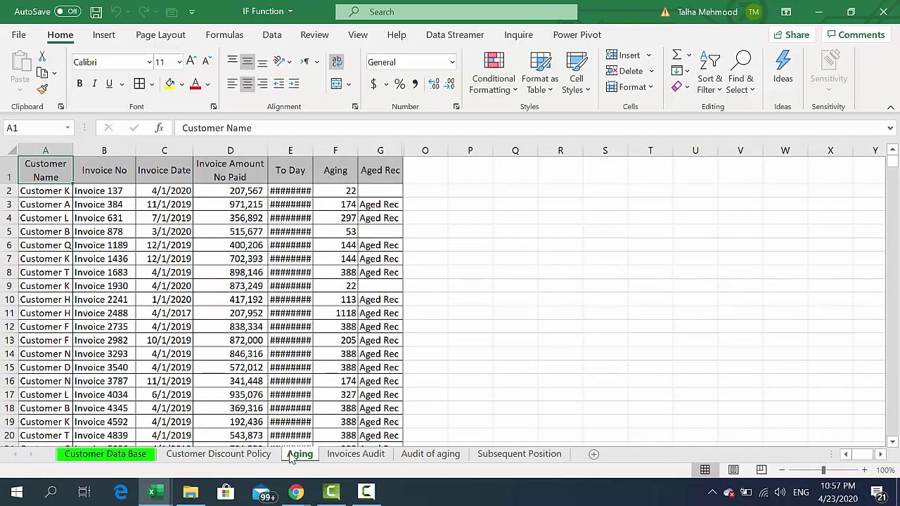
- Move the Audit of aging sheet before Invoices Audit
click(439, 457)
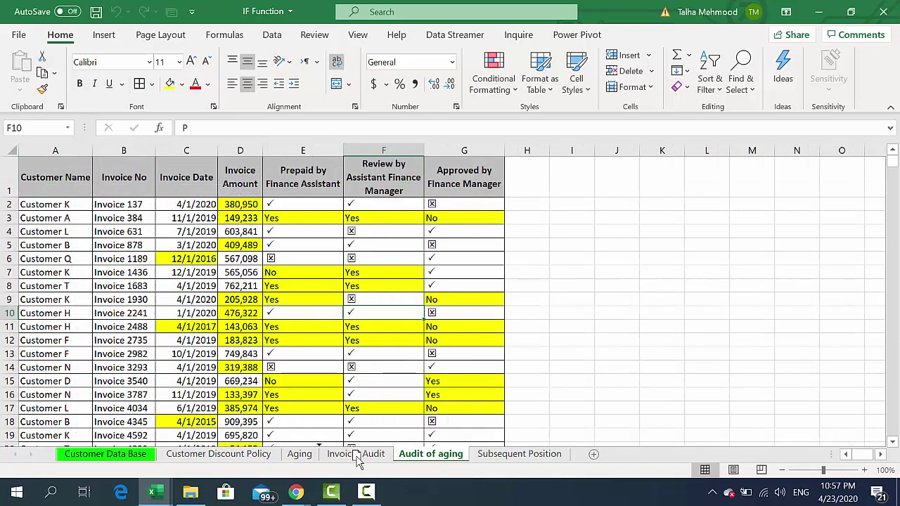
drag(358, 458, 354, 460)
click(308, 459)
- Ungroup the Data Validation sheets by viewing Collection Audit, then return to Audit of aging
click(334, 458)
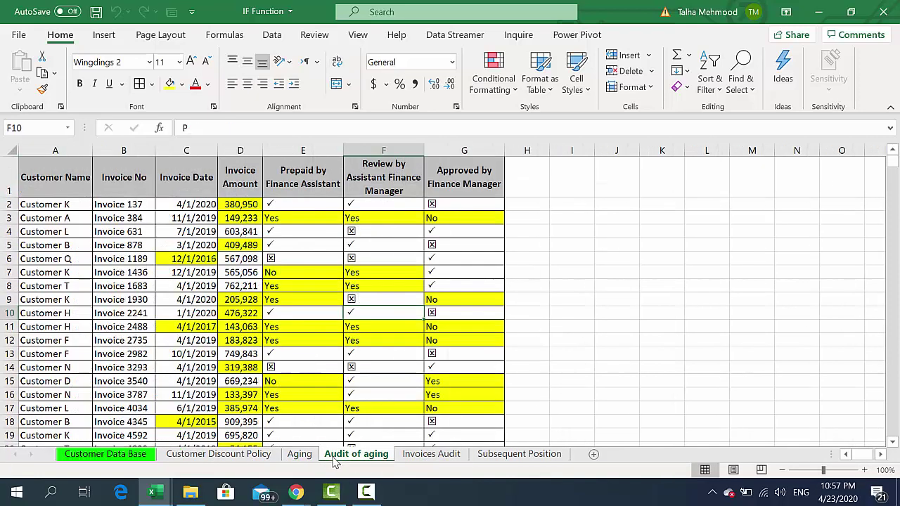
key(ctrl+Tab)
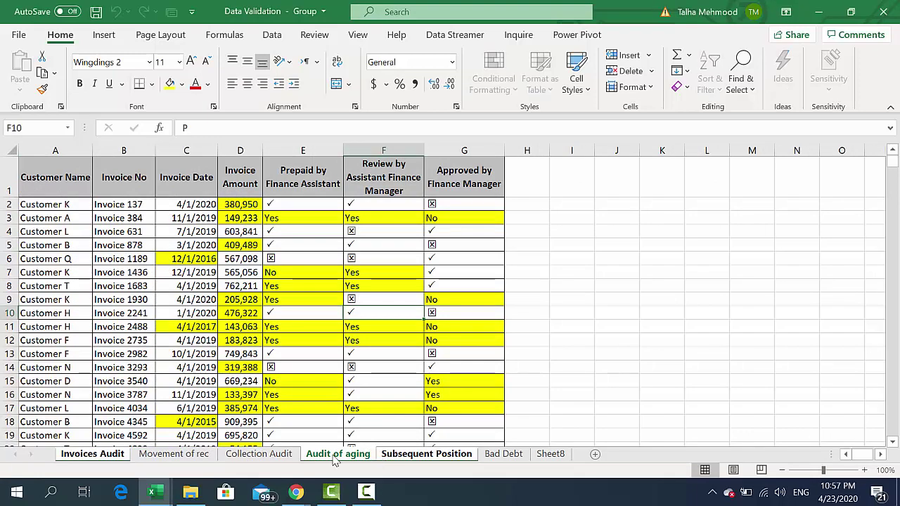
click(259, 454)
click(337, 454)
- Switch back and forth between IF Function and Data Validation, ending on Data Validation
key(ctrl+Tab)
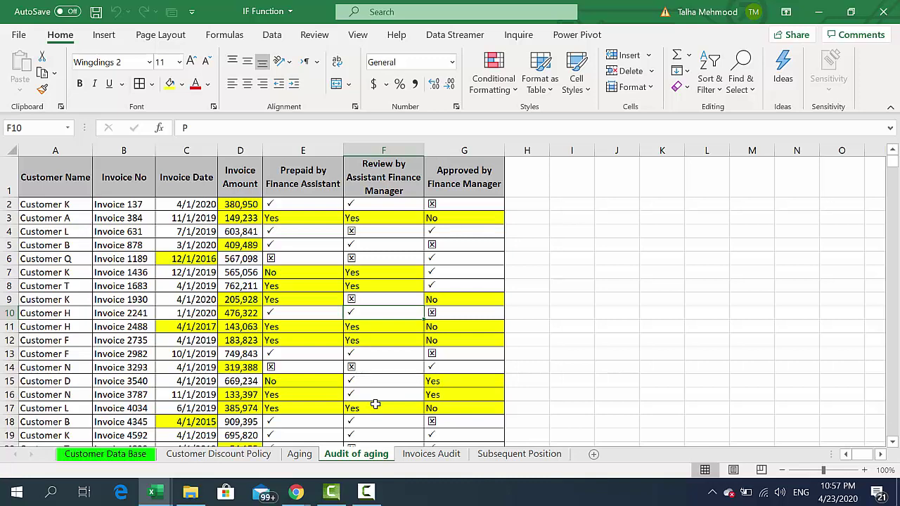
key(ctrl+Tab)
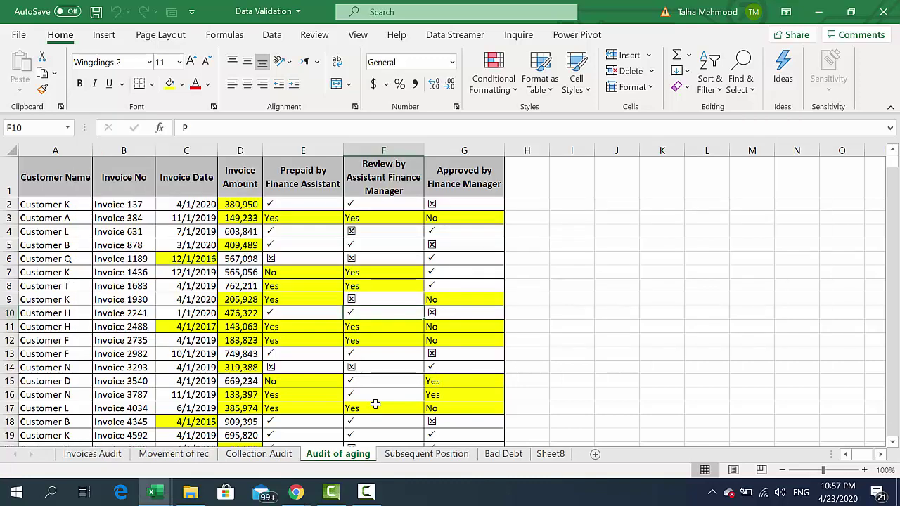
key(ctrl+Tab)
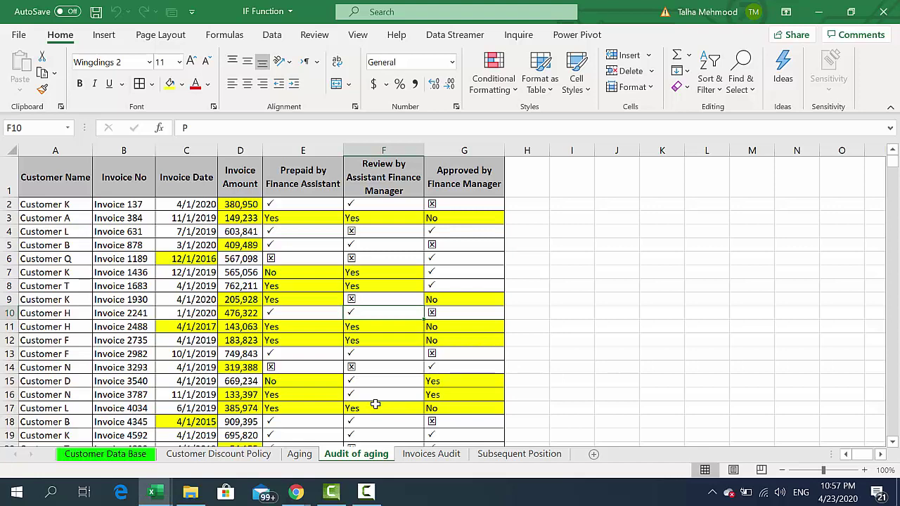
key(ctrl+Tab)
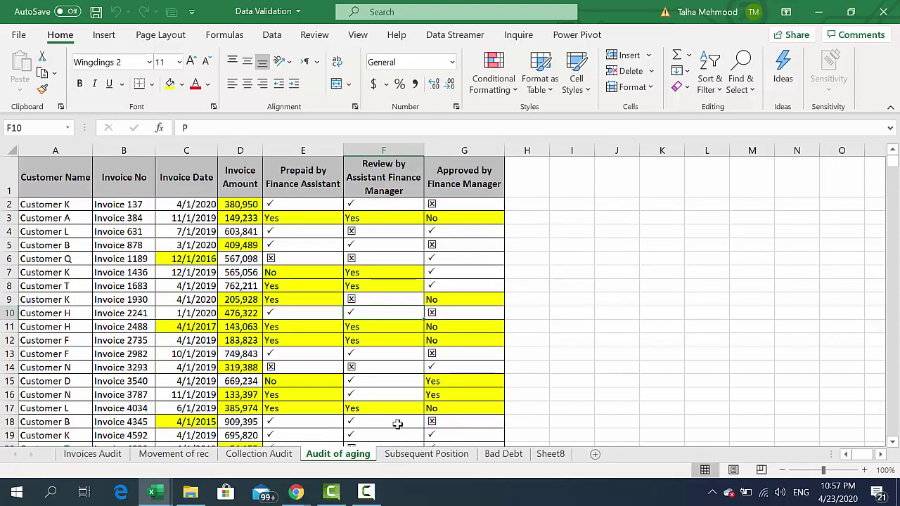
key(ctrl+Tab)
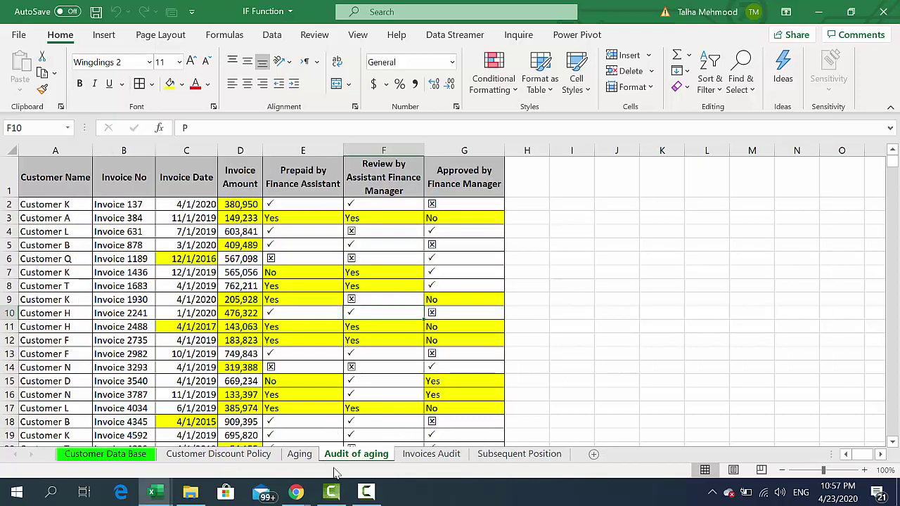
click(304, 458)
click(340, 457)
key(ctrl+Tab)
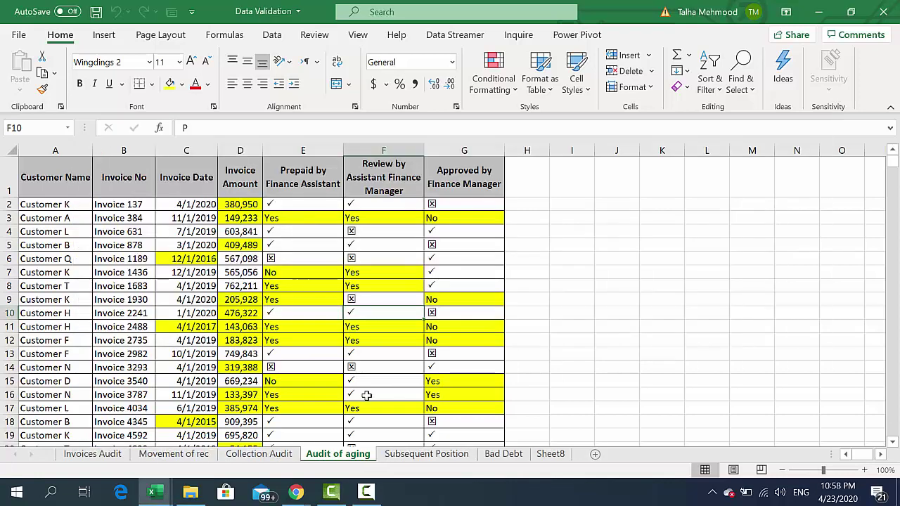
- Start a Move or Copy of Audit of aging, then cancel it
right_click(346, 453)
click(400, 313)
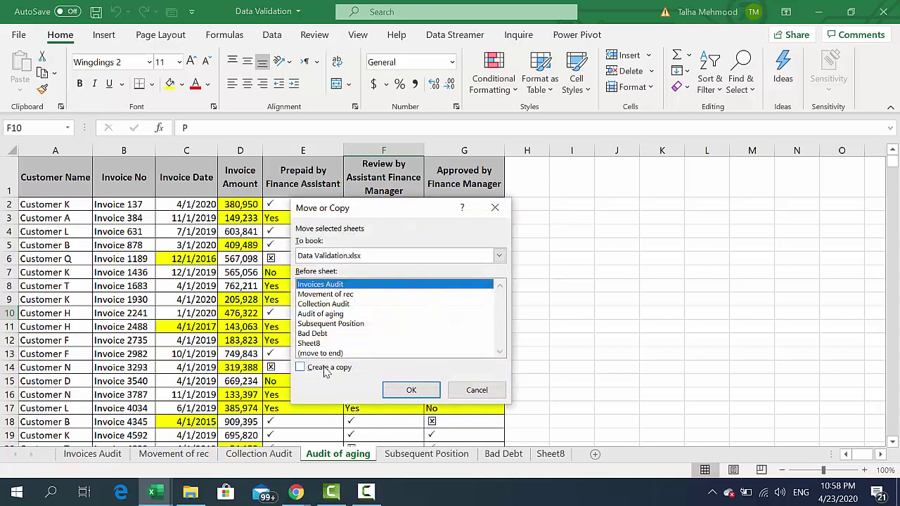
click(327, 369)
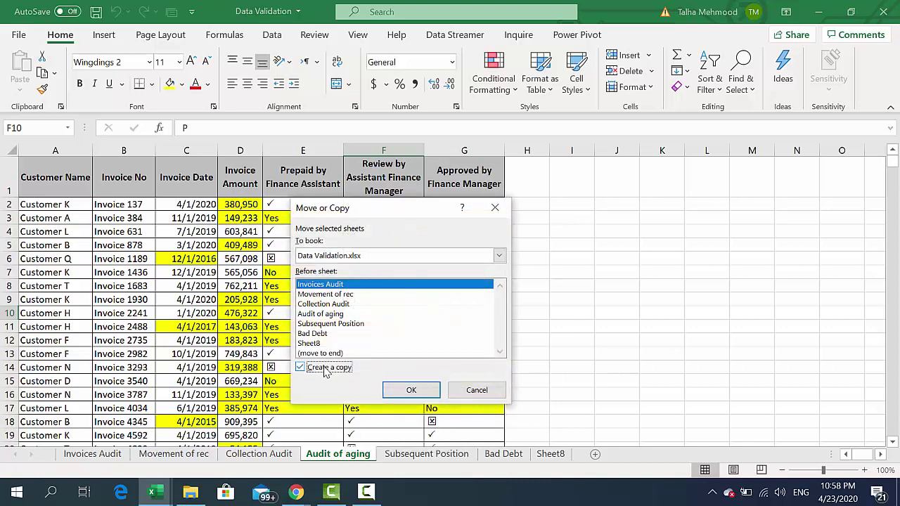
click(465, 390)
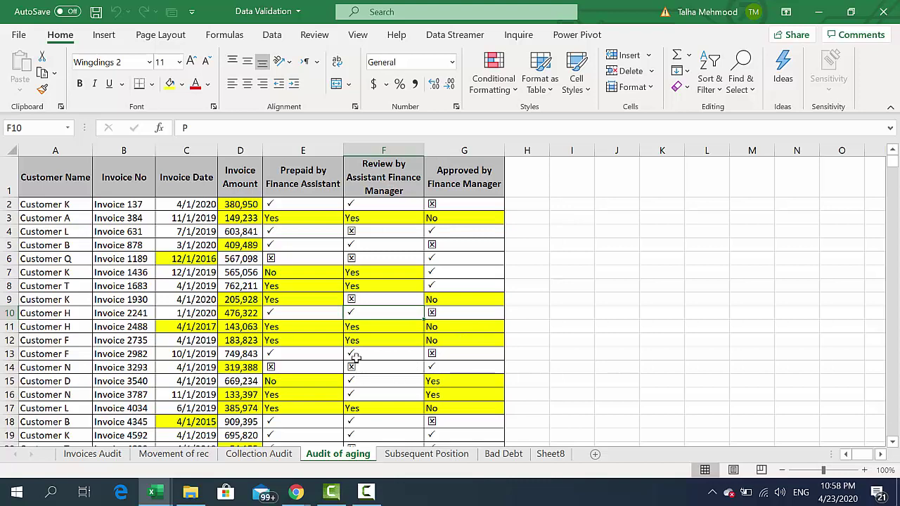
- Copy Audit of aging into IF Function.xlsx before Customer Data Base, with Create a copy checked
right_click(351, 454)
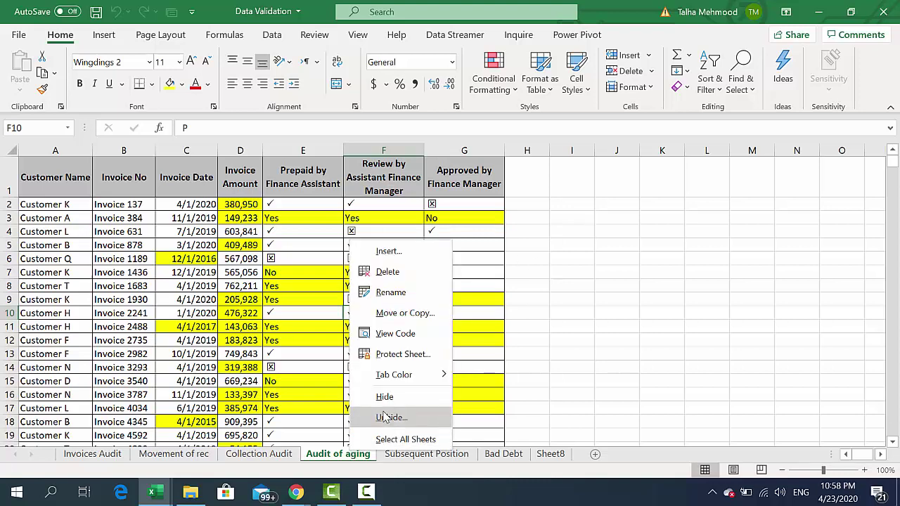
click(405, 312)
click(302, 370)
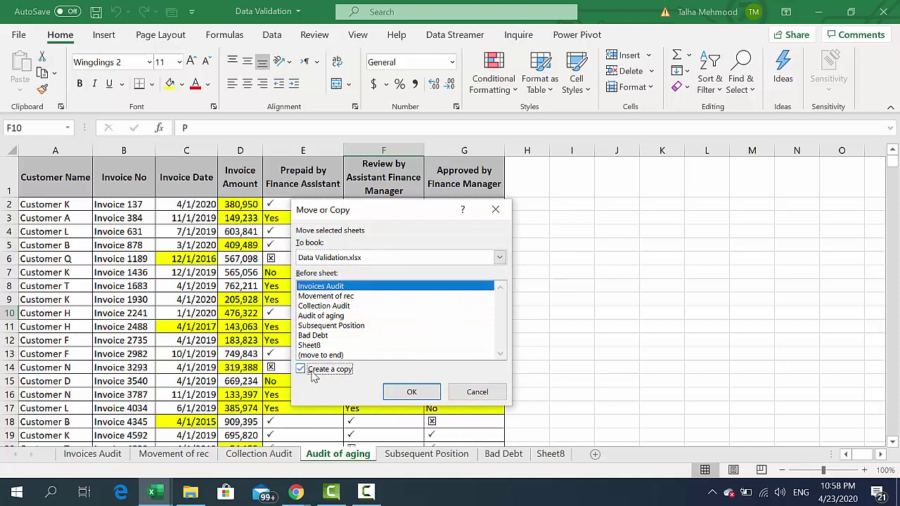
click(356, 257)
click(331, 277)
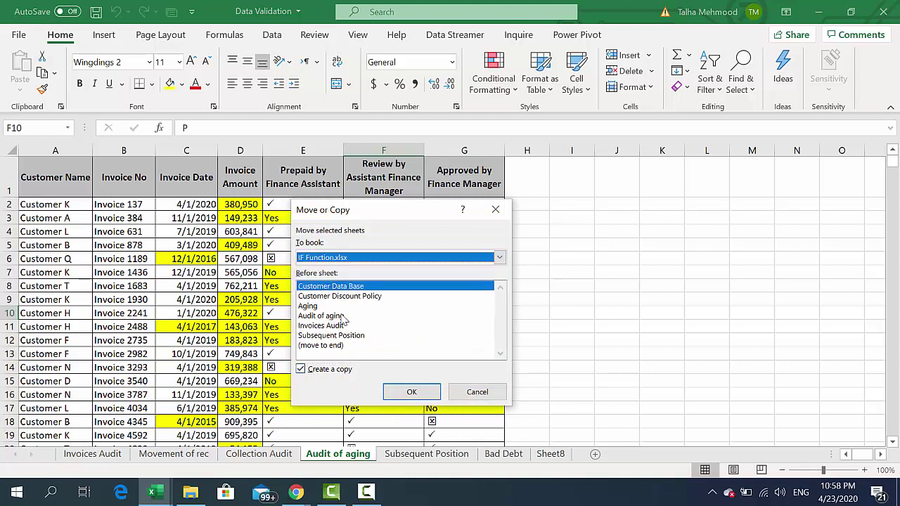
click(342, 317)
click(329, 326)
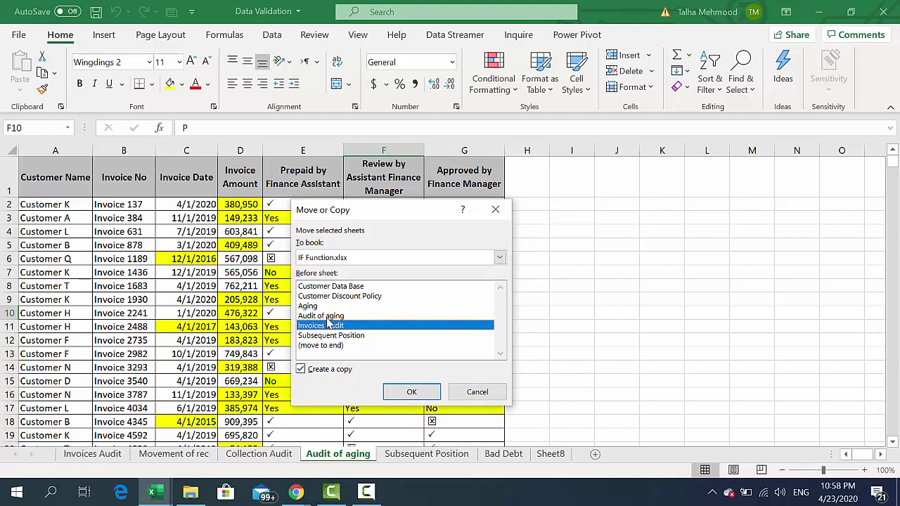
click(328, 320)
click(330, 328)
click(319, 297)
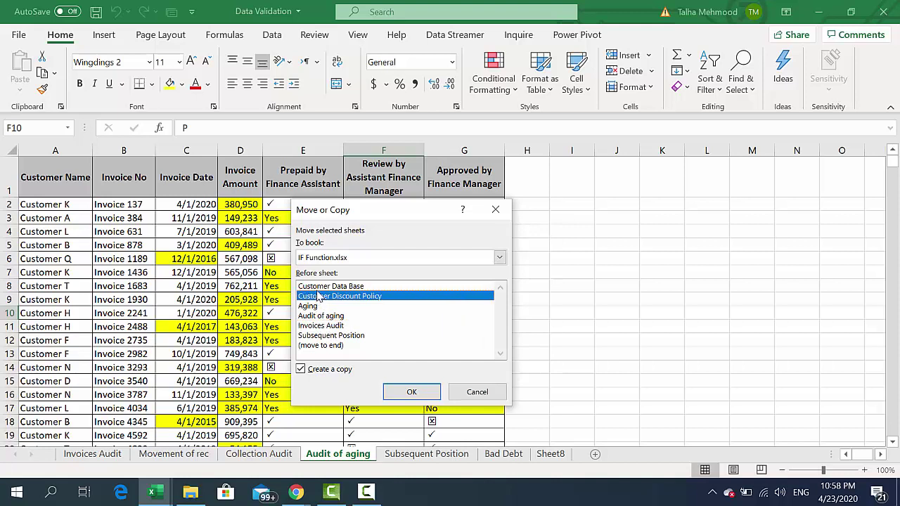
click(318, 287)
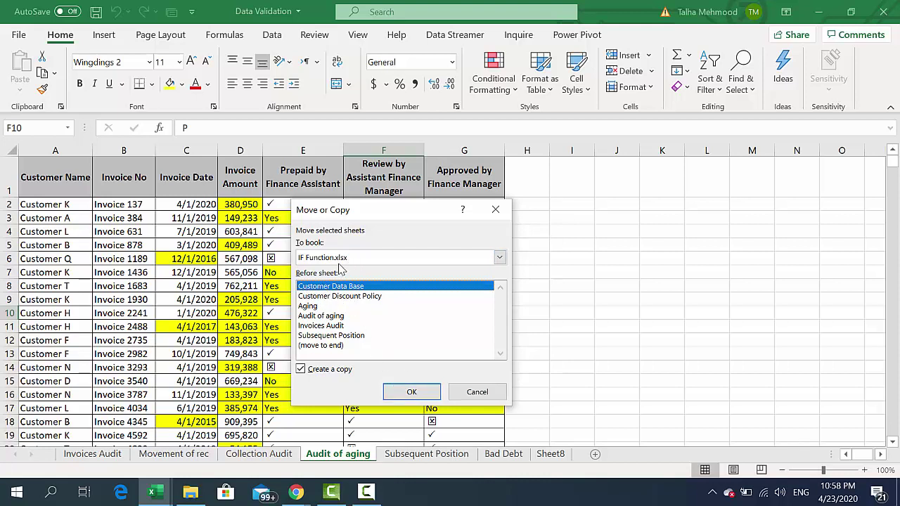
click(412, 392)
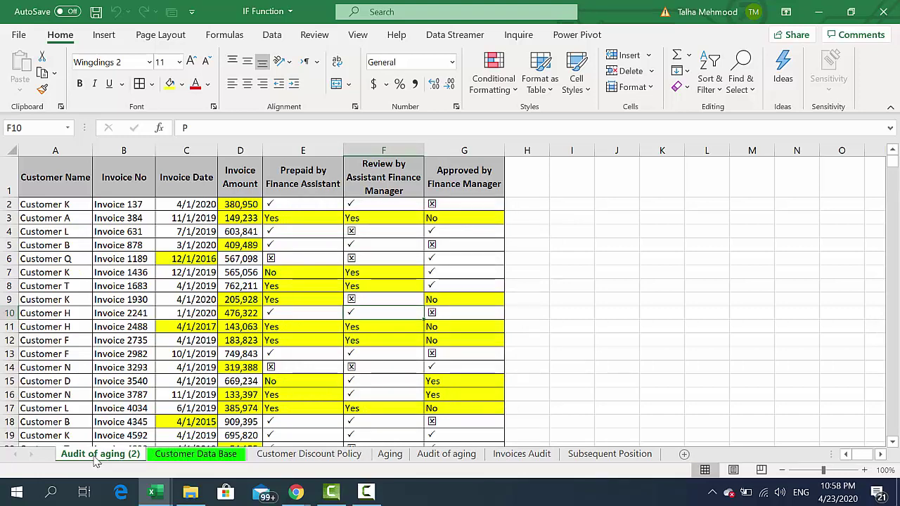
- Remove the Audit of aging (2) sheet from IF Function.xlsx, confirming the permanent deletion
key(ctrl+Tab)
key(ctrl+Tab)
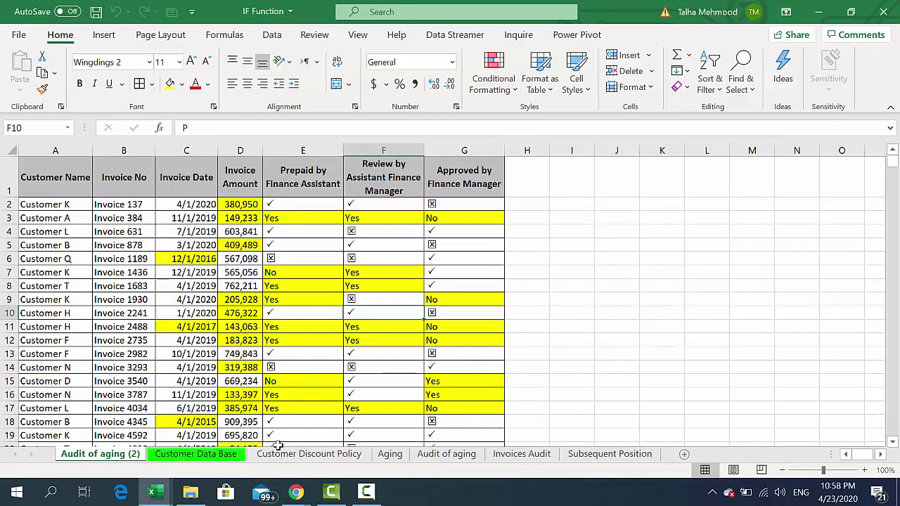
right_click(128, 456)
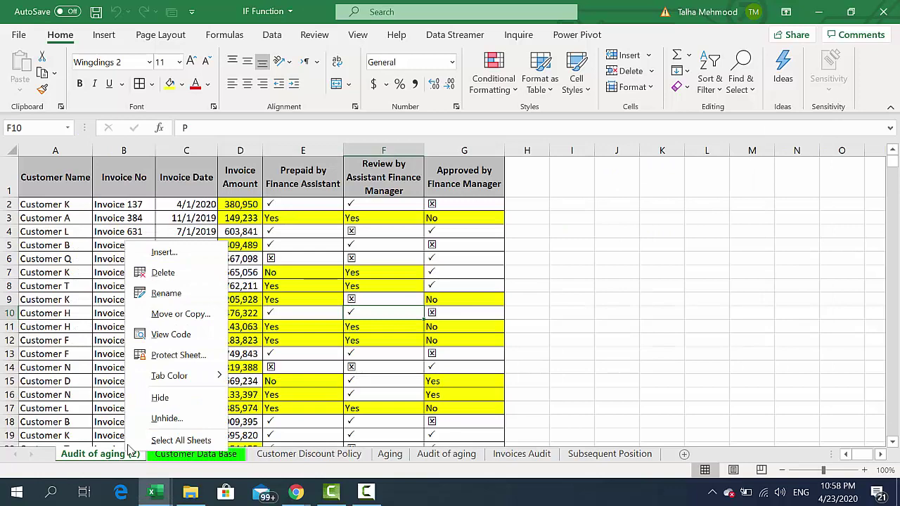
click(162, 273)
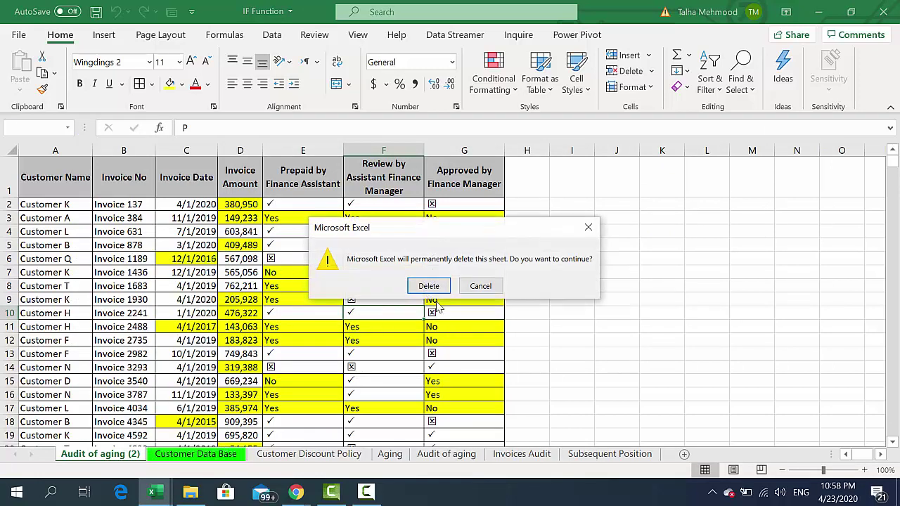
click(426, 285)
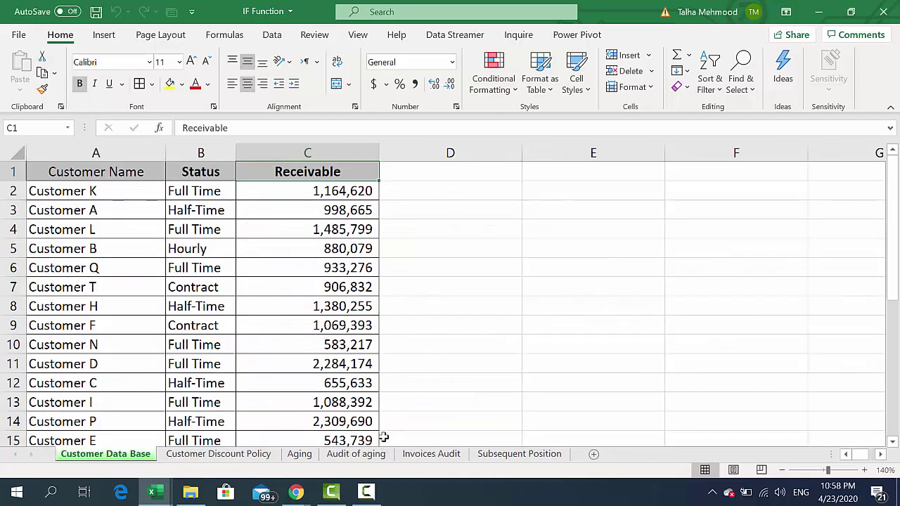
- Select the Aging sheet, open Move or Copy with Create a copy, then cancel without copying
click(311, 455)
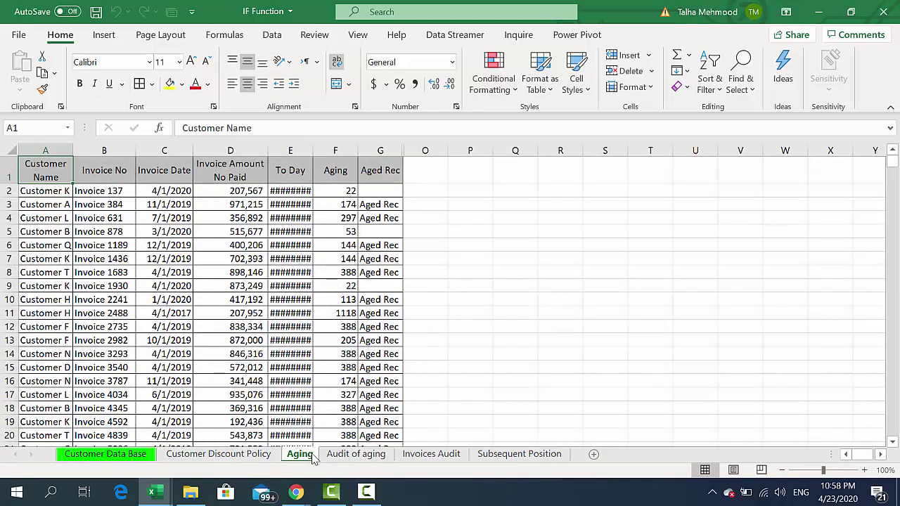
right_click(313, 457)
click(365, 317)
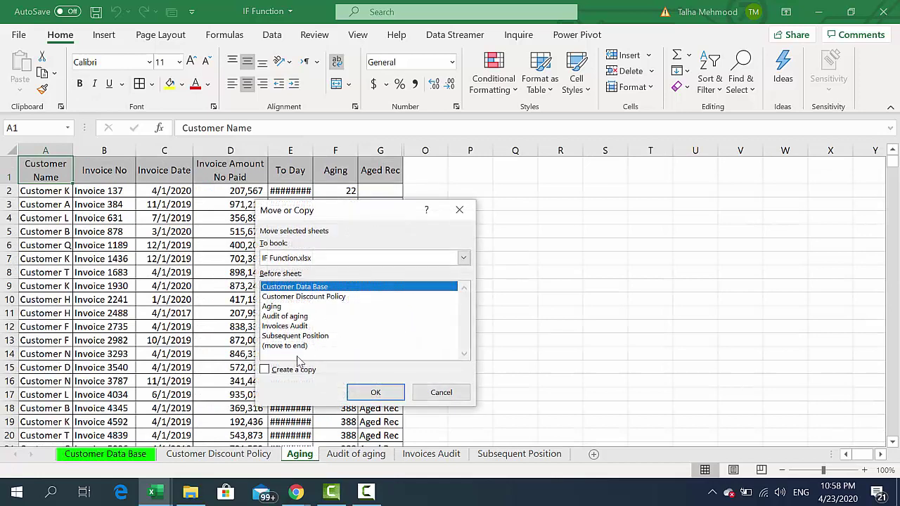
click(264, 370)
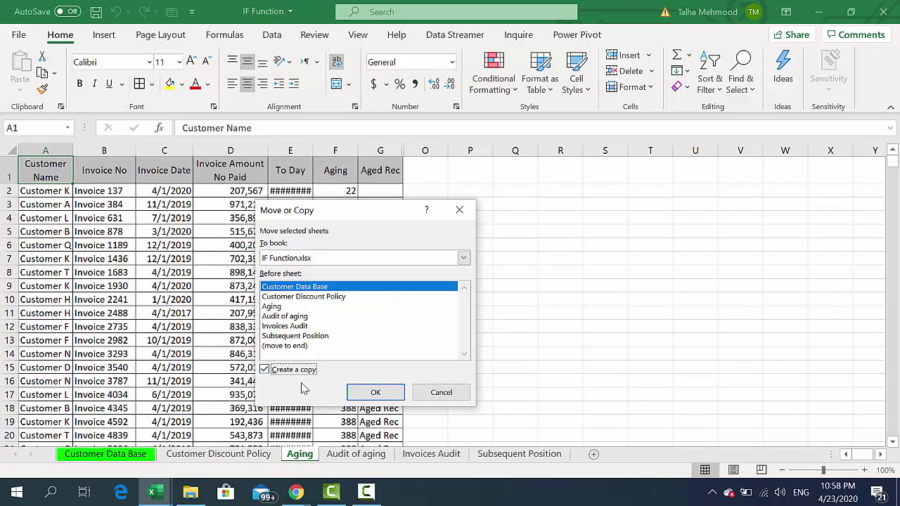
click(442, 393)
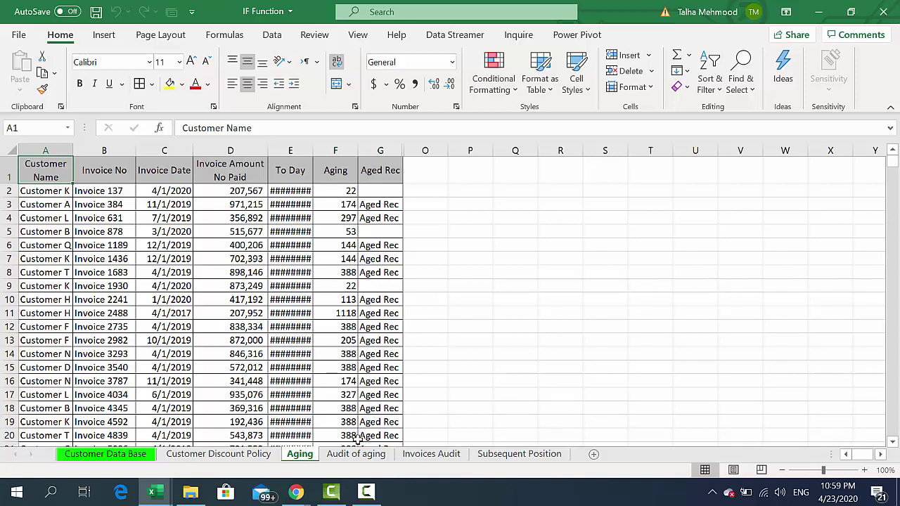
- Select the Audit of aging sheet and bring the Data Validation window forward
click(345, 456)
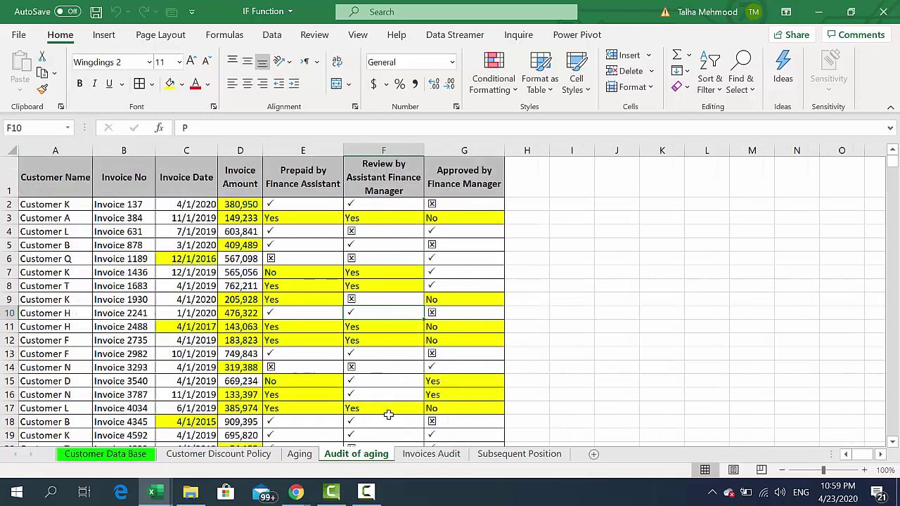
key(alt+Tab)
key(alt+Tab)
key(alt+Tab)
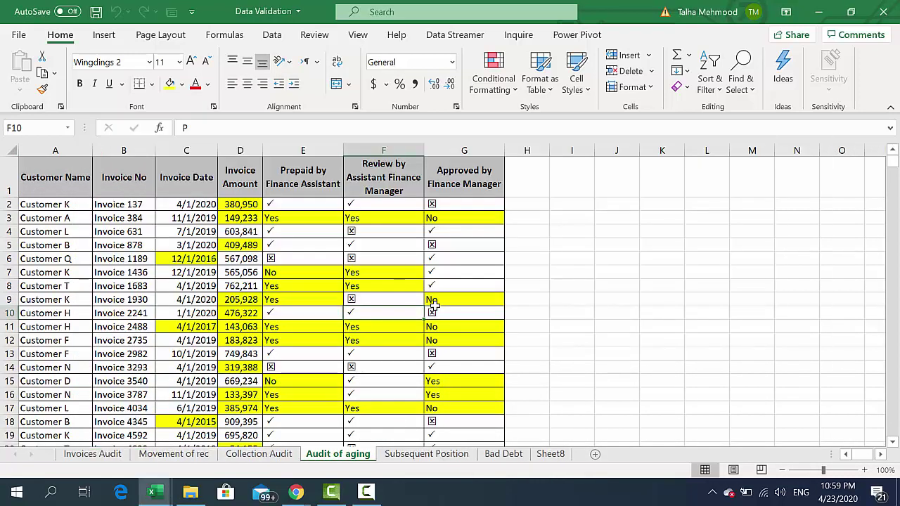